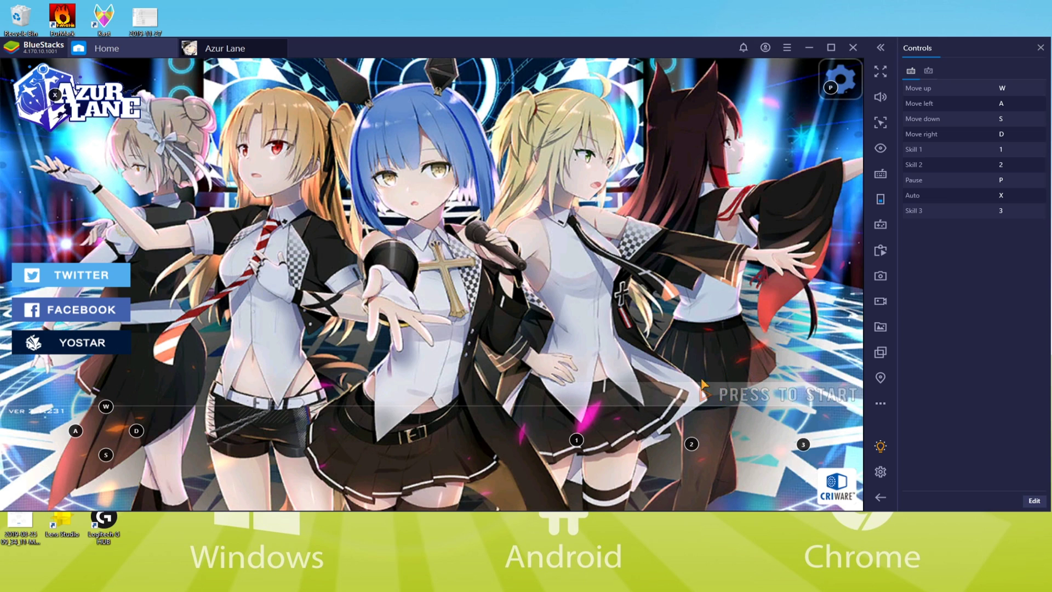
Step: Start Azur Lane from its title screen and dismiss the tutorial message about automatic weapon fire
left_click(739, 395)
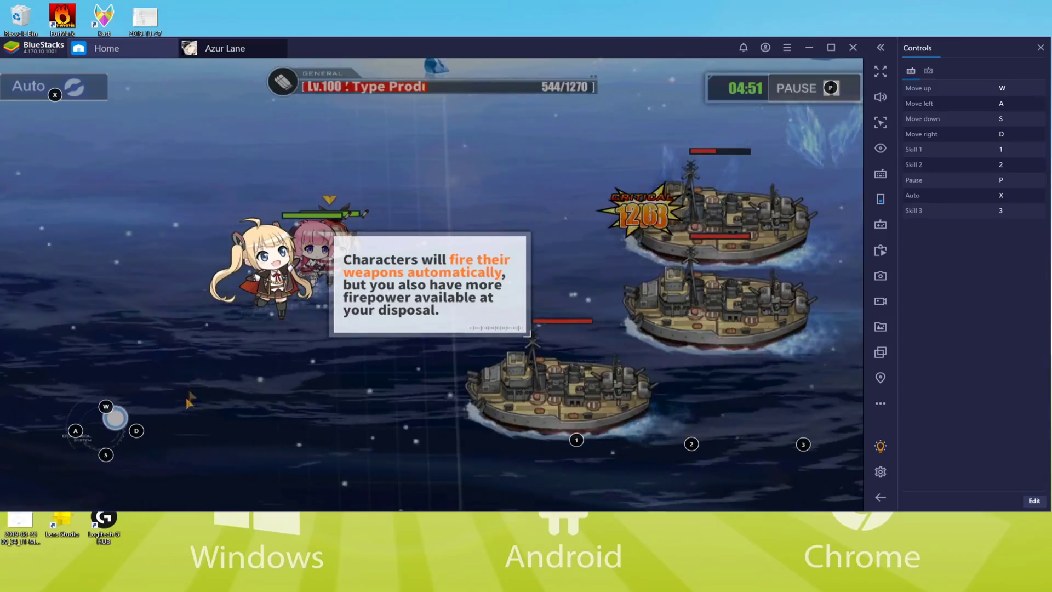
left_click(422, 362)
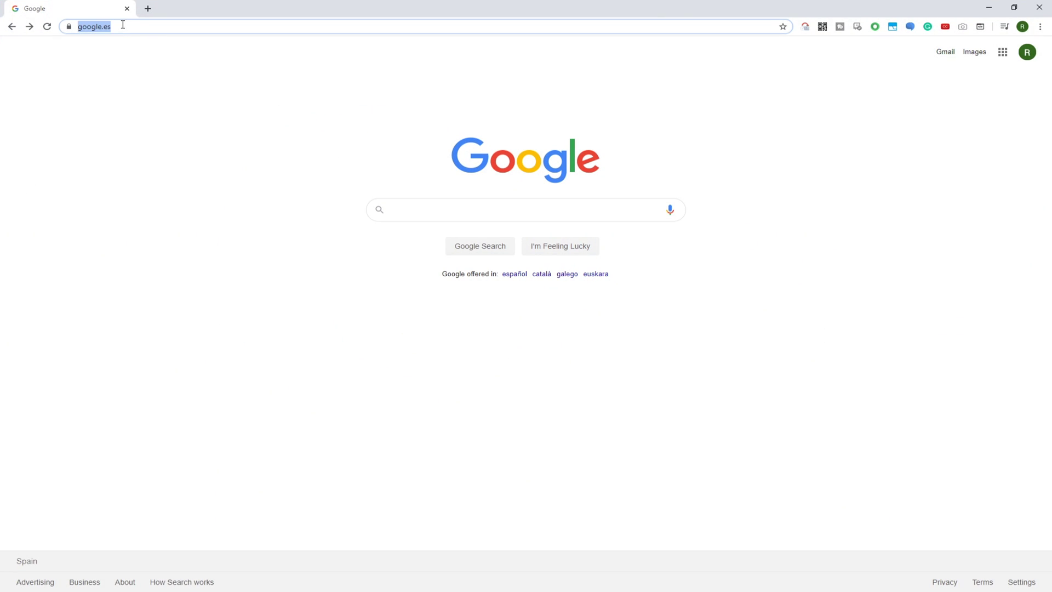
type("https://bstk.me/mhmhtQ1wl")
key("Return")
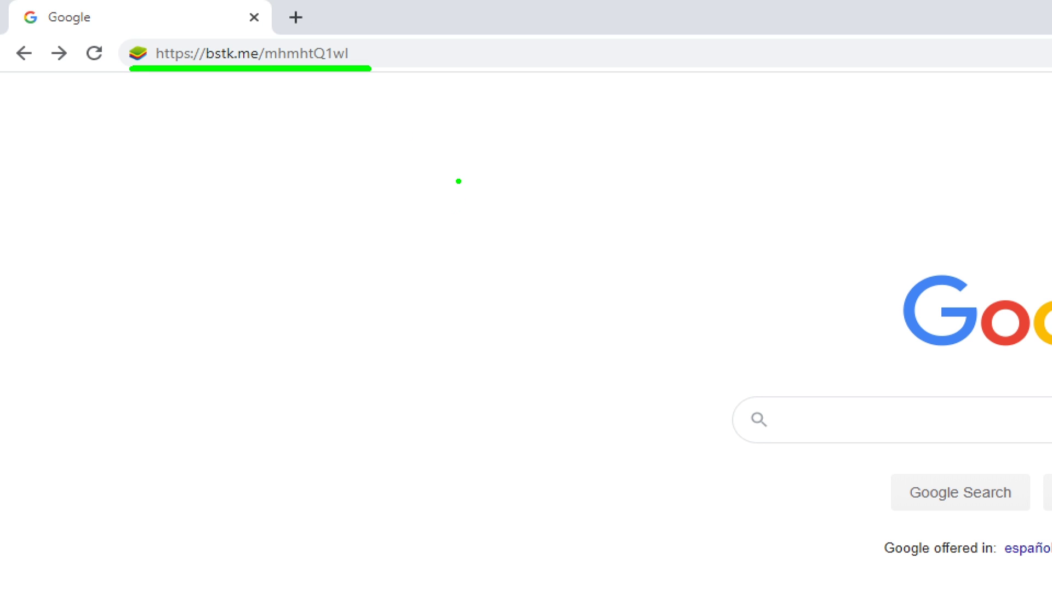
left_click(379, 56)
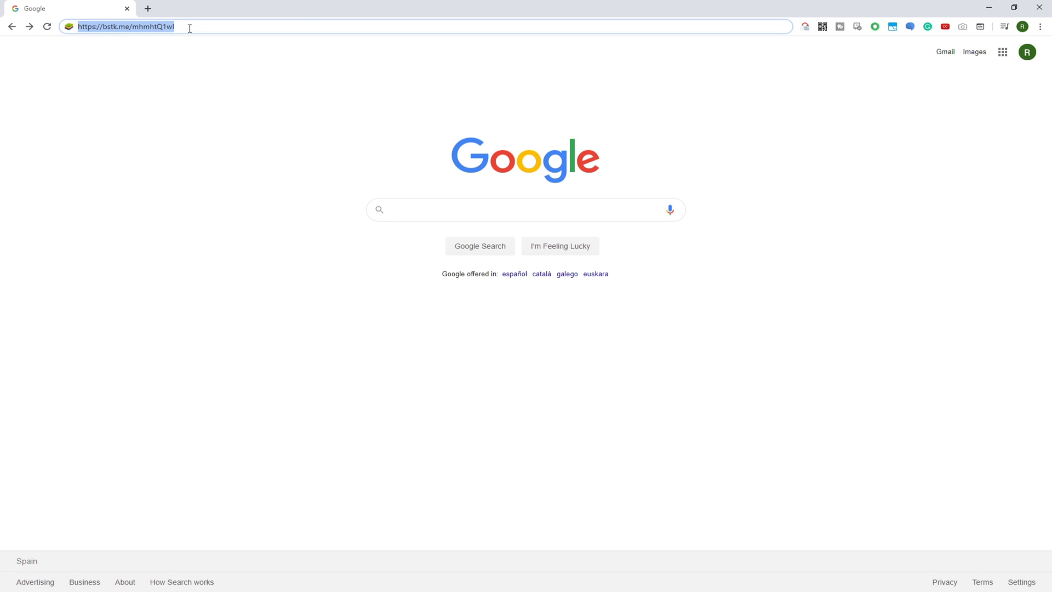
key("Return")
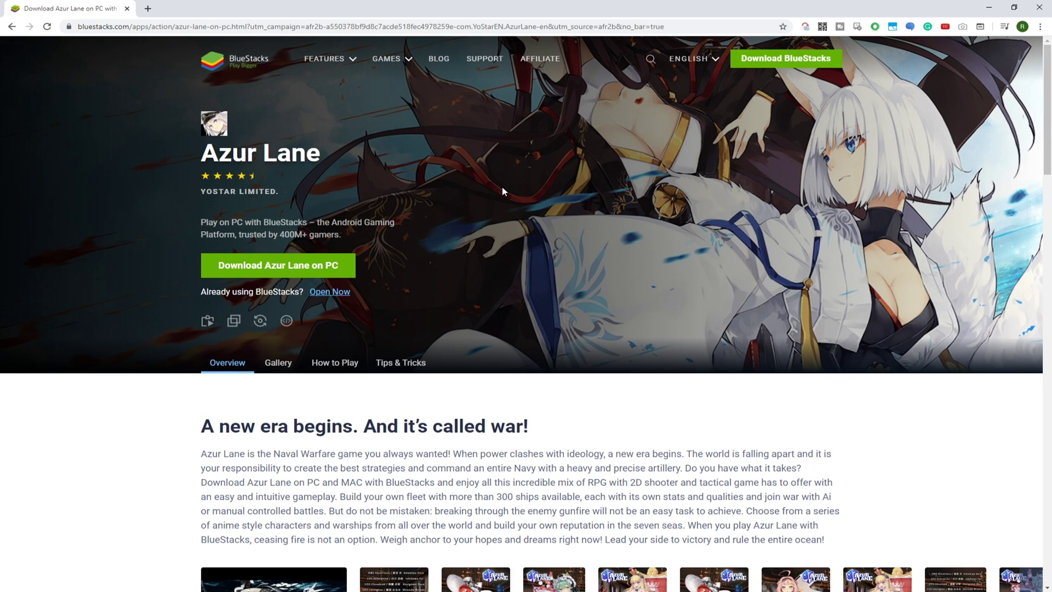
Step: Look through the Azur Lane page, download the game's PC installer and run it
scroll(501, 193, "down", 12)
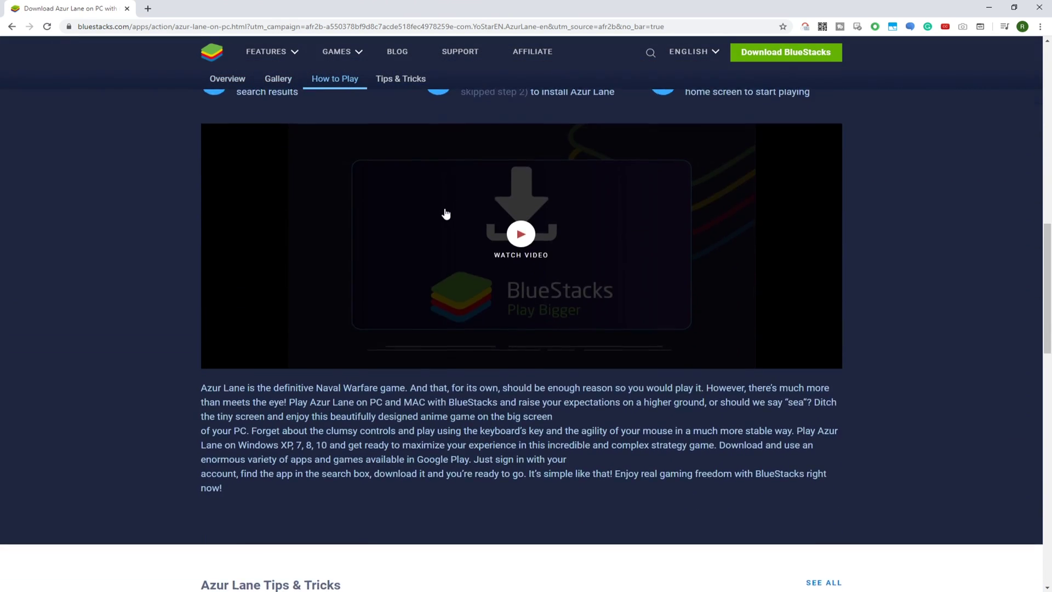
scroll(444, 214, "down", 18)
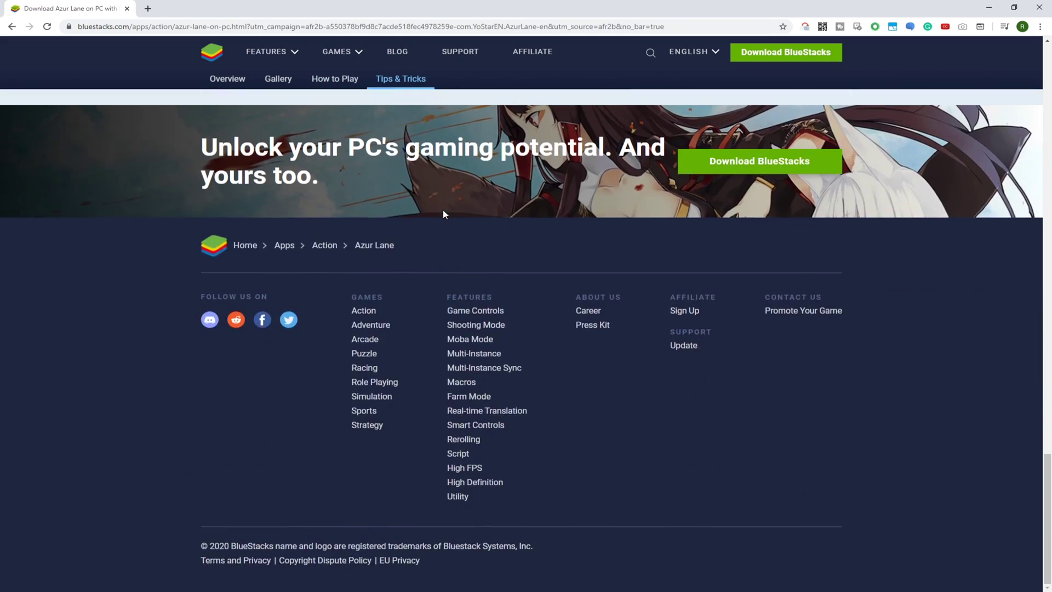
scroll(444, 214, "up", 20)
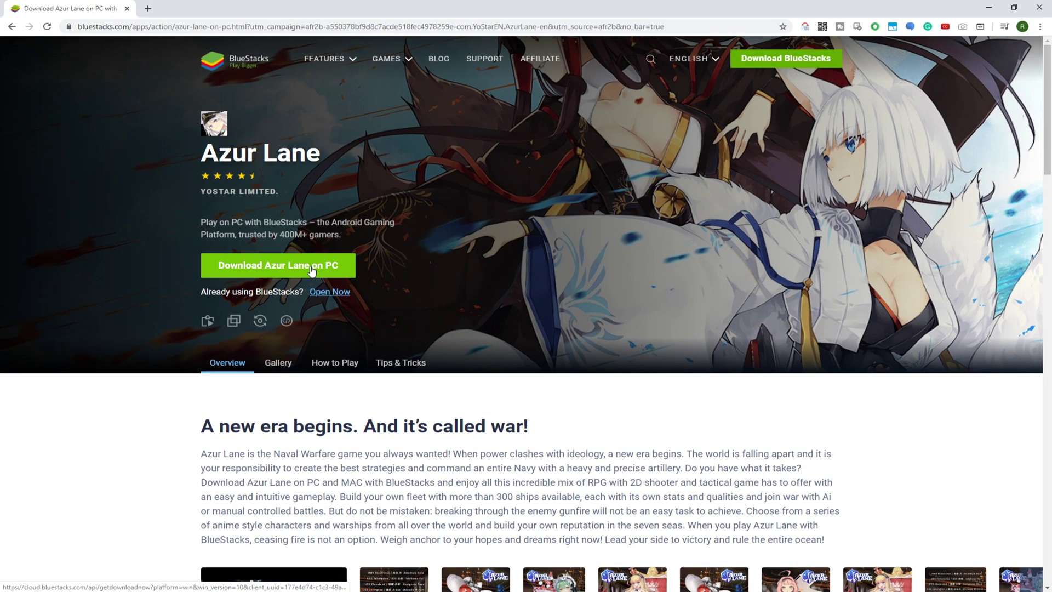
left_click(330, 314)
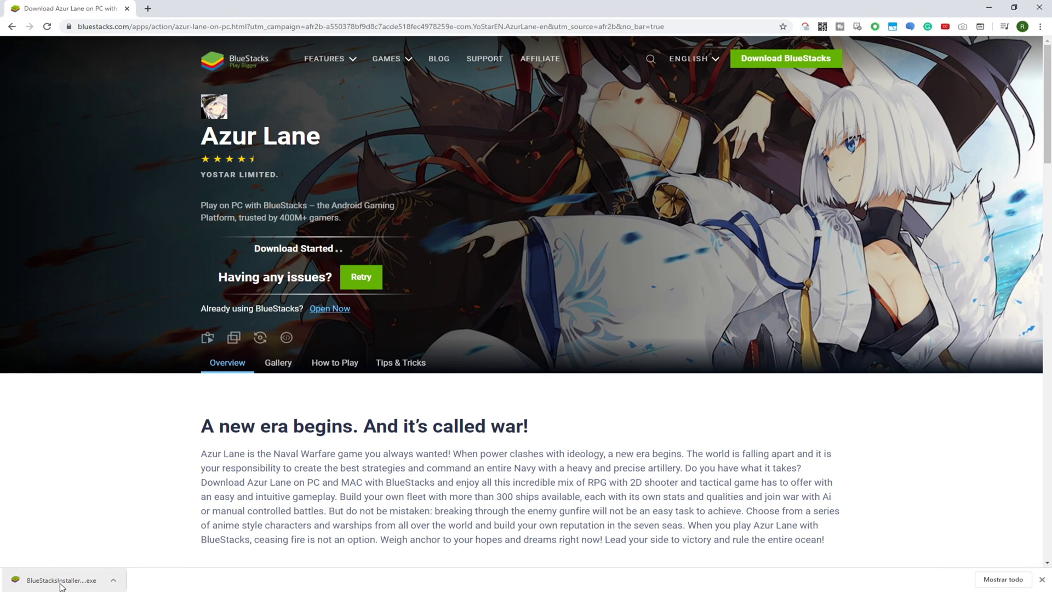
left_click(110, 568)
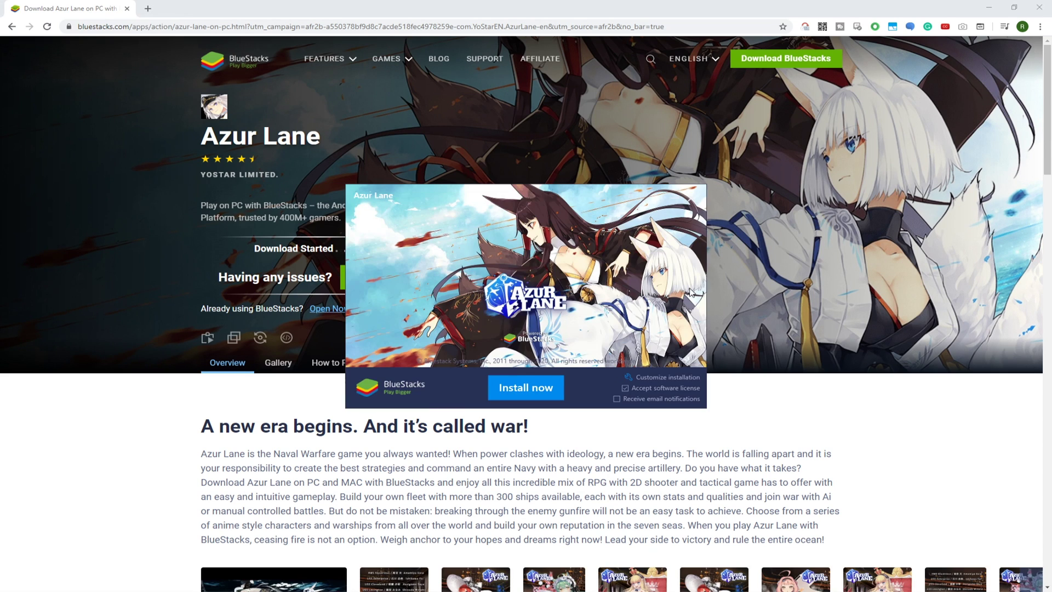
Step: Minimize the browser, check the installer's custom data path without changing it, and start the installation
left_click(989, 8)
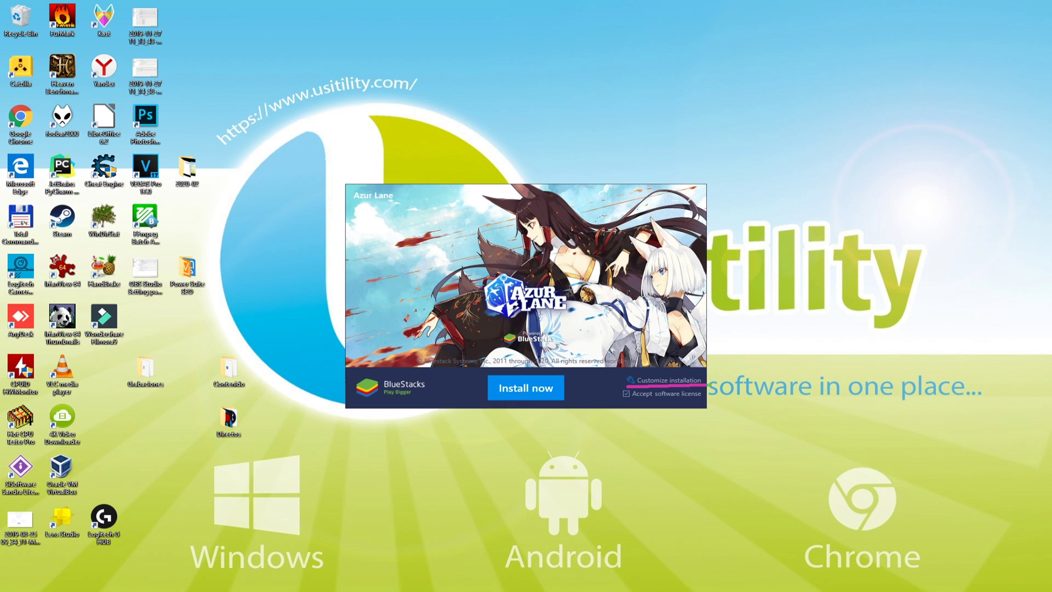
left_click(647, 380)
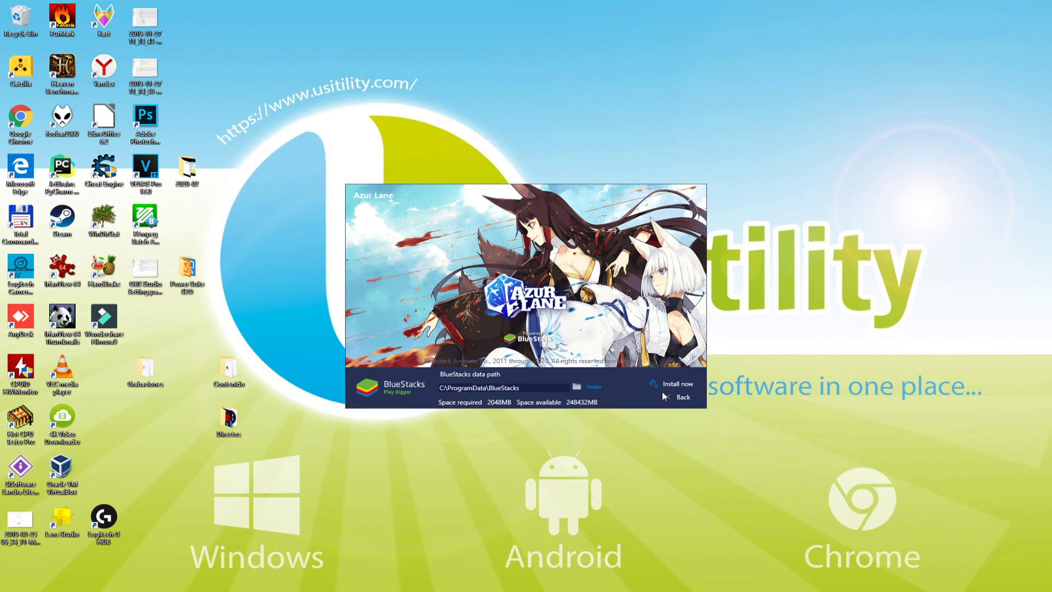
left_click(683, 398)
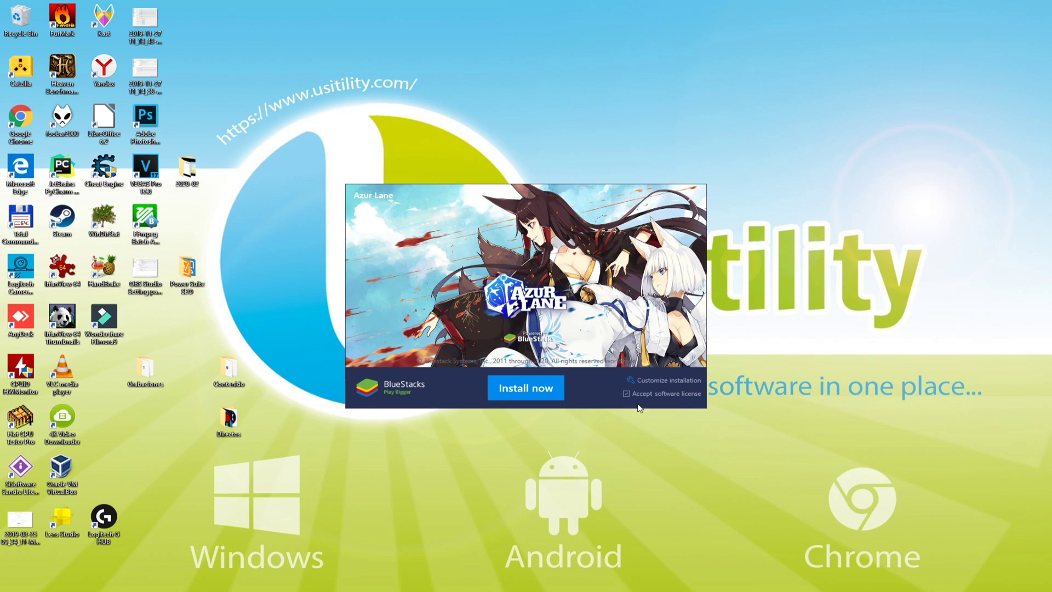
left_click(530, 387)
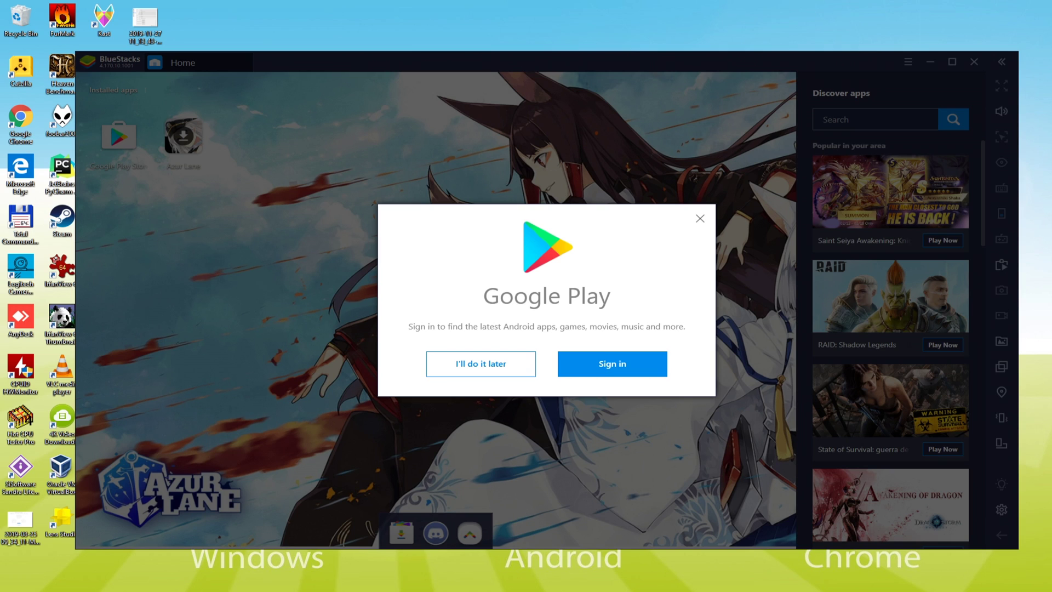
Step: Sign in to Google Play, agreeing to the terms and accepting the Google services with Google Drive backup switched off
left_click(629, 368)
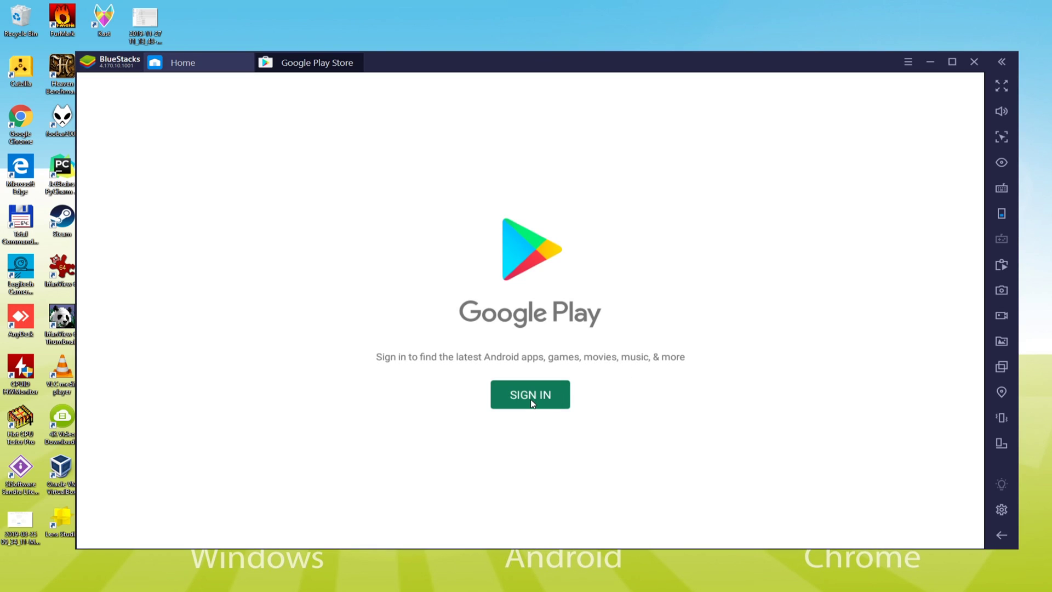
left_click(531, 403)
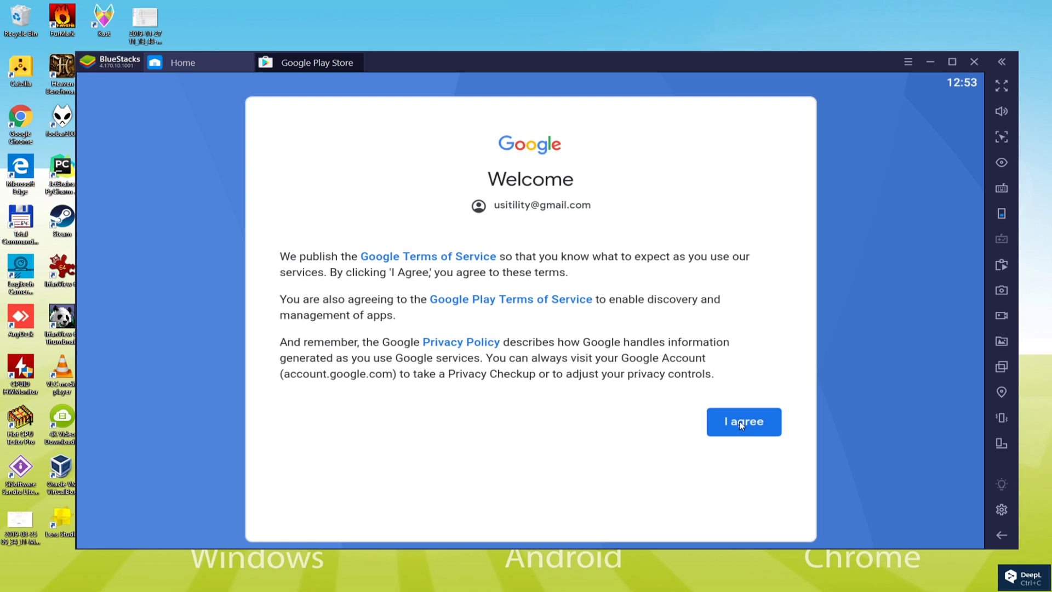
left_click(741, 423)
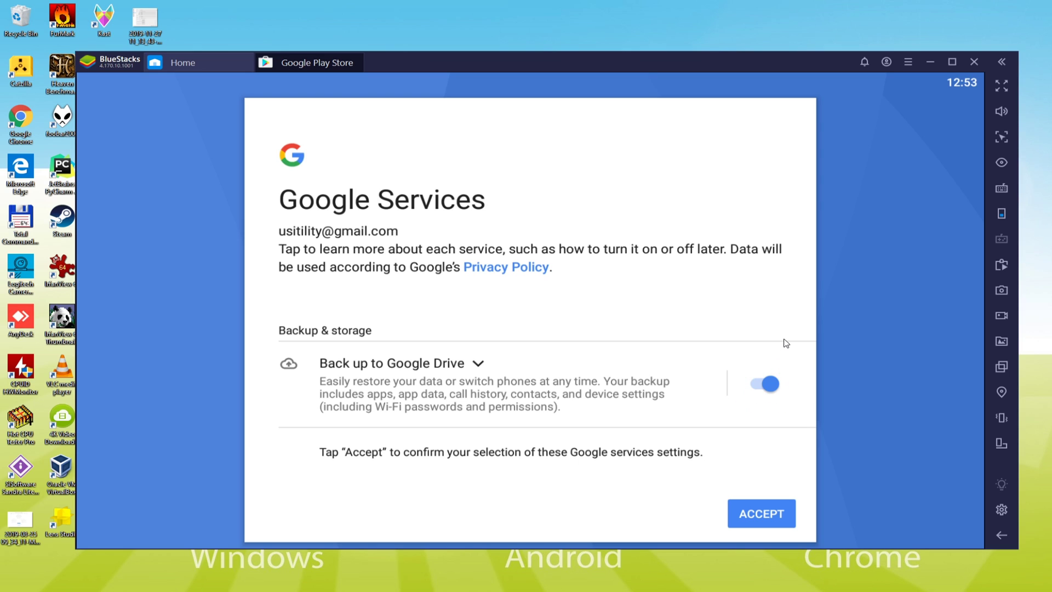
left_click(772, 384)
left_click(767, 515)
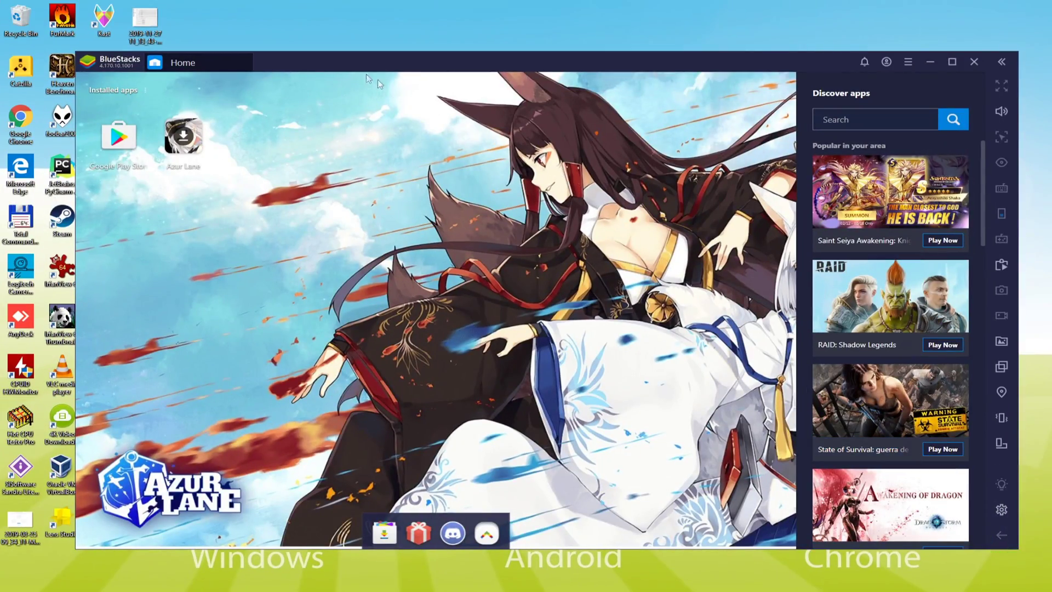
Step: Install Azur Lane from its Google Play page and close that page
left_click_drag(323, 57, 429, 58)
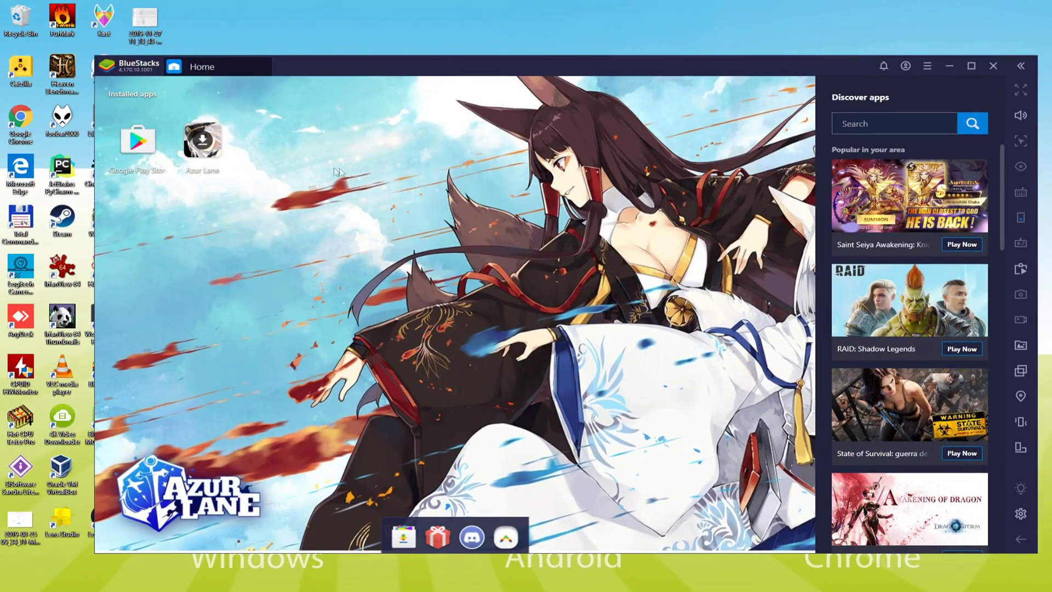
left_click(202, 142)
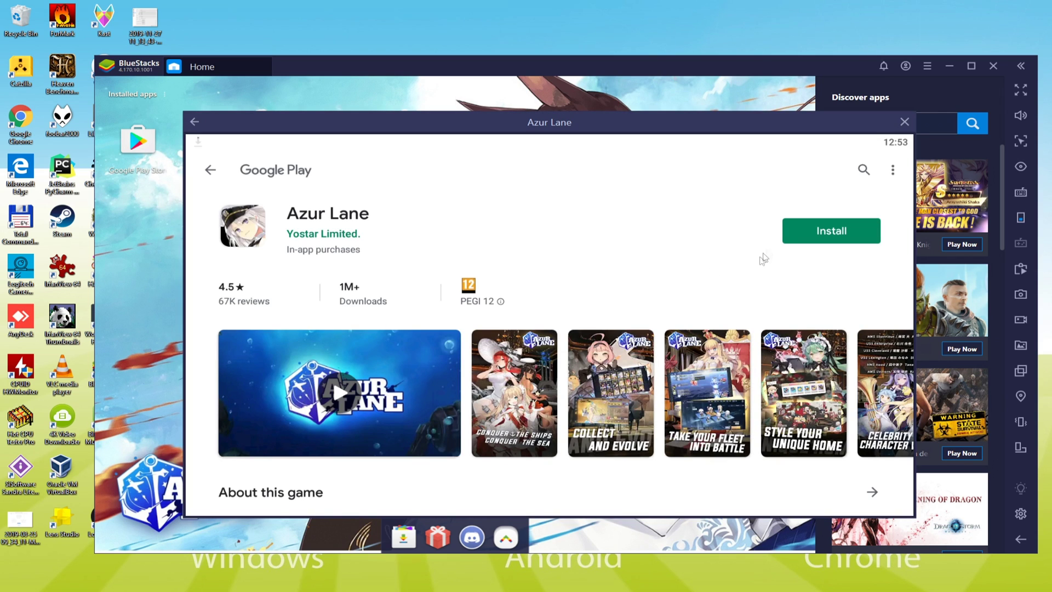
left_click(831, 234)
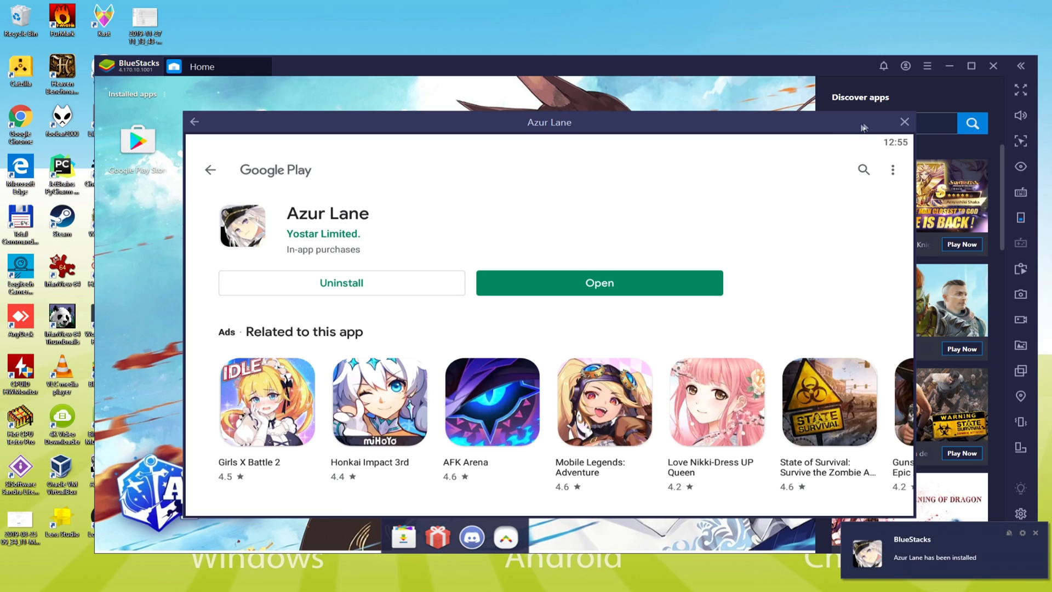
left_click(904, 121)
Step: Reposition the BlueStacks window, launch Azur Lane from the installed apps and confirm its storage permission notice
left_click_drag(423, 66, 463, 53)
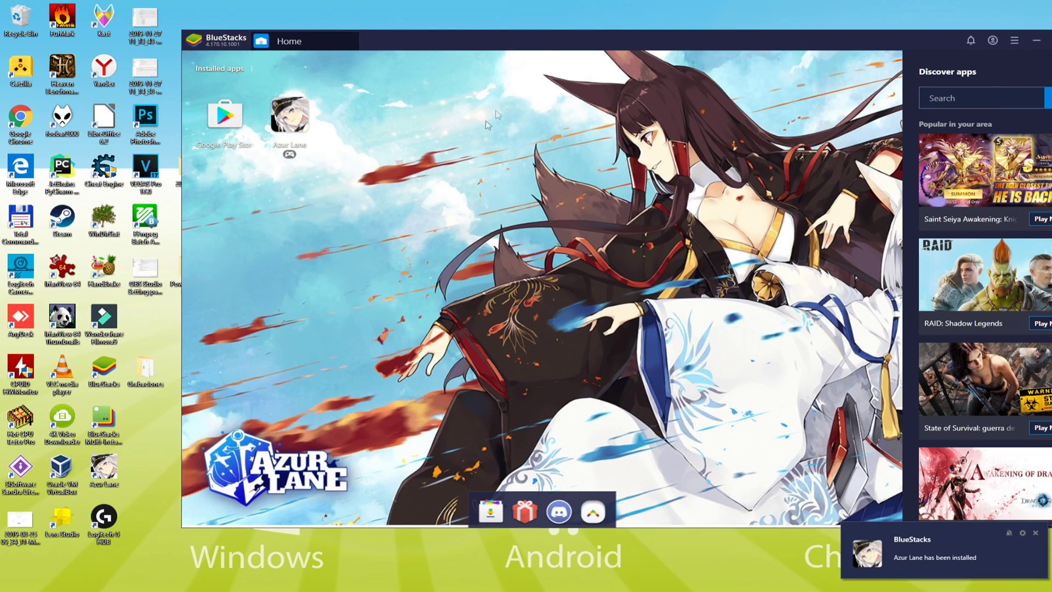
left_click_drag(618, 43, 517, 49)
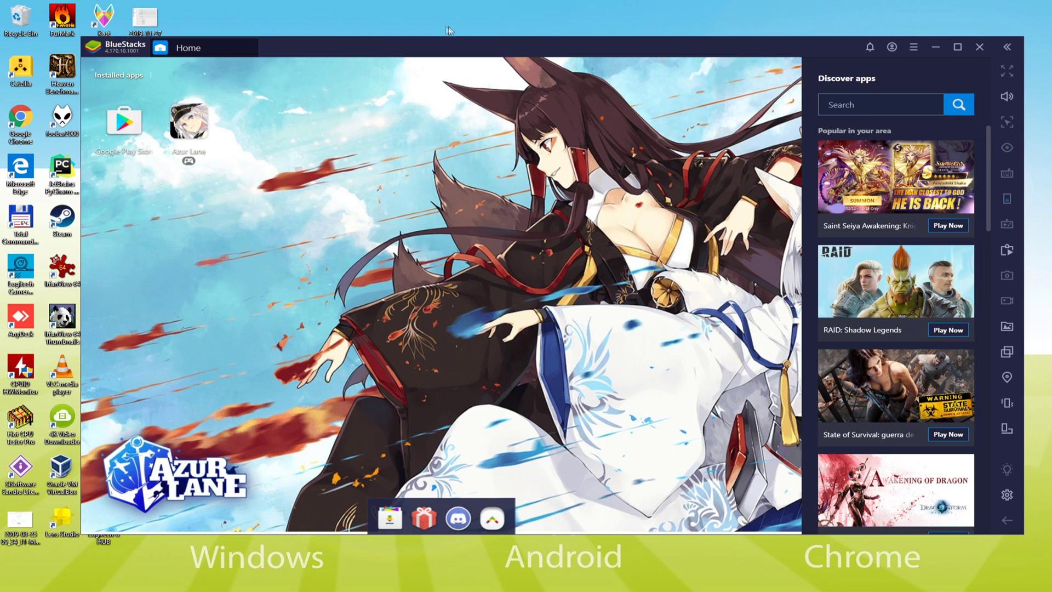
left_click_drag(478, 42, 469, 43)
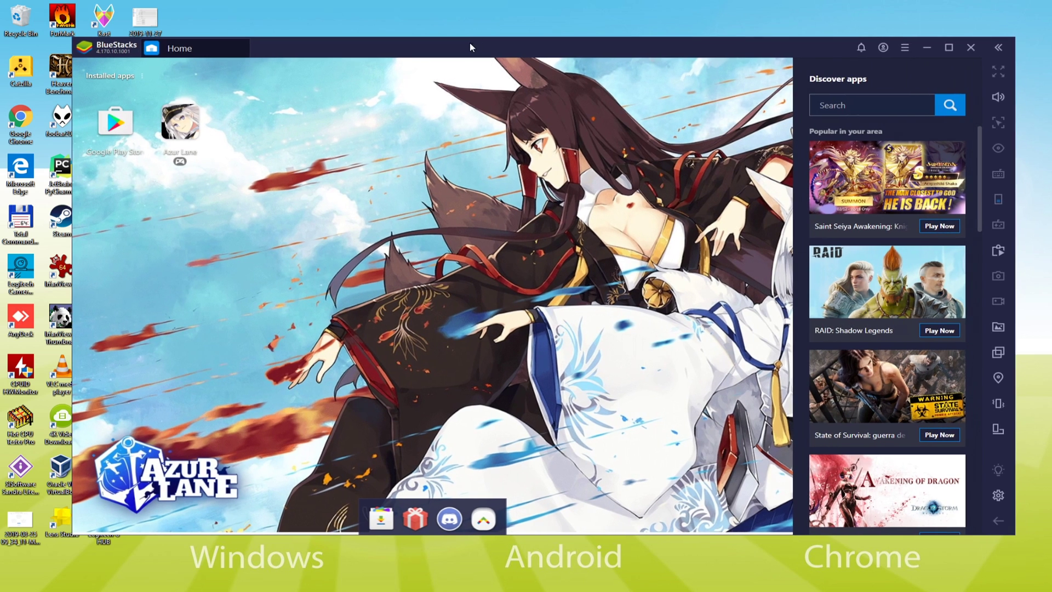
left_click(181, 125)
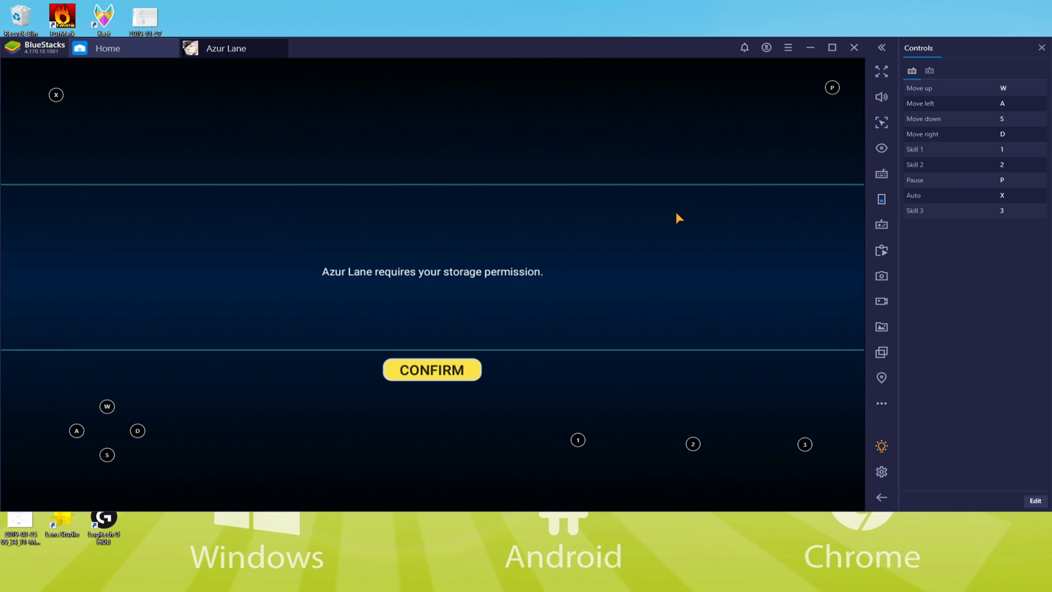
left_click(458, 378)
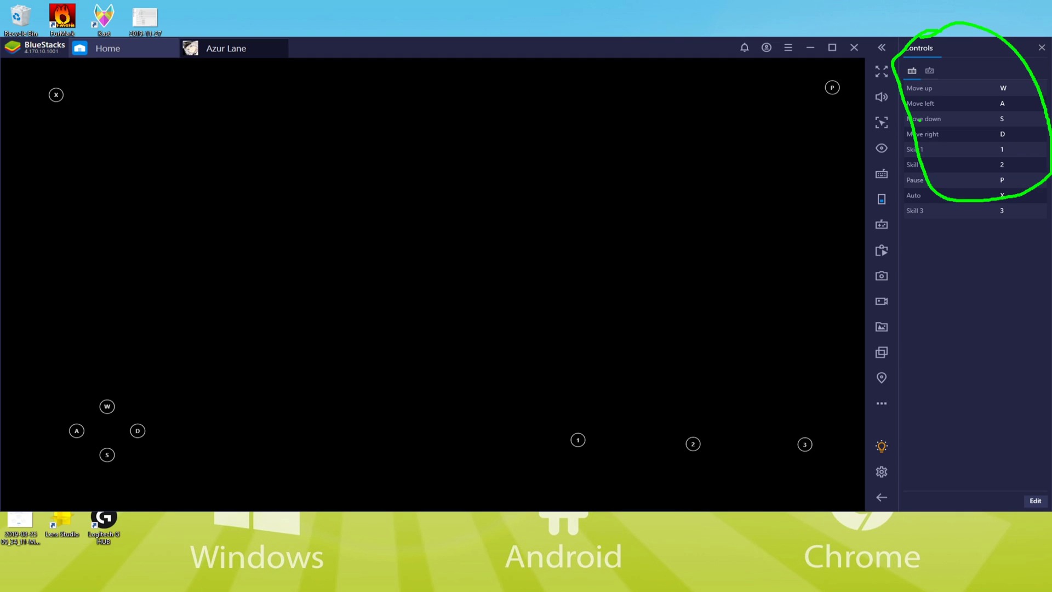
Step: Check the gamepad control mapping, return to the keyboard mapping and confirm the game's update download
left_click(930, 70)
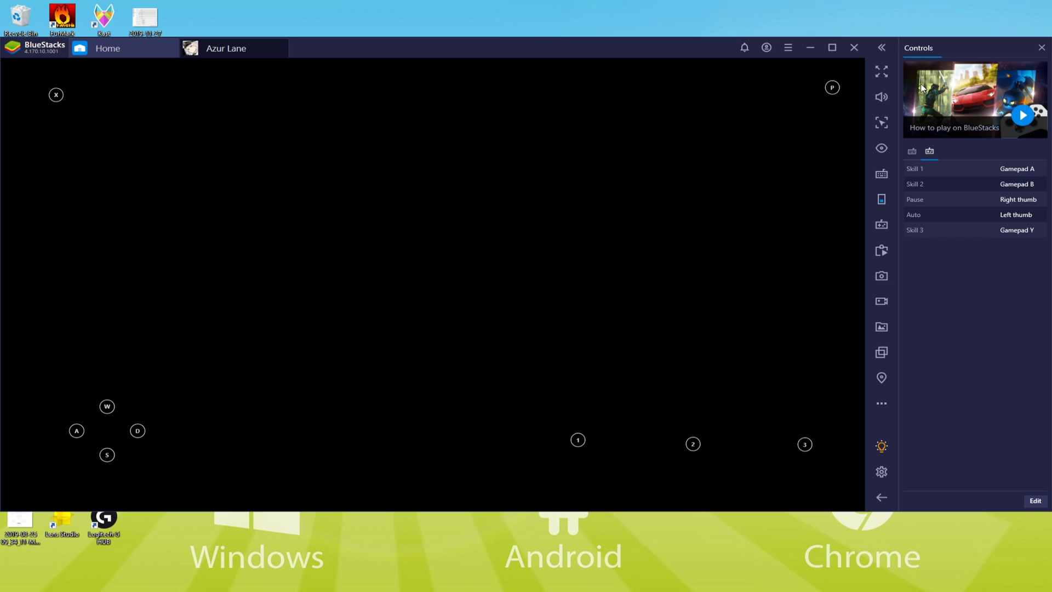
left_click(916, 151)
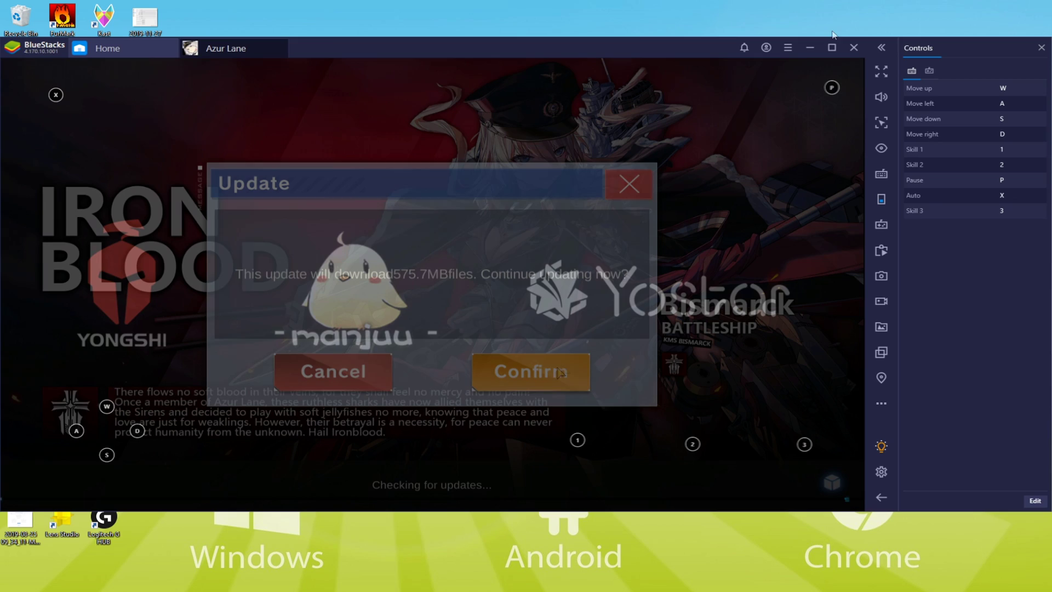
left_click(538, 373)
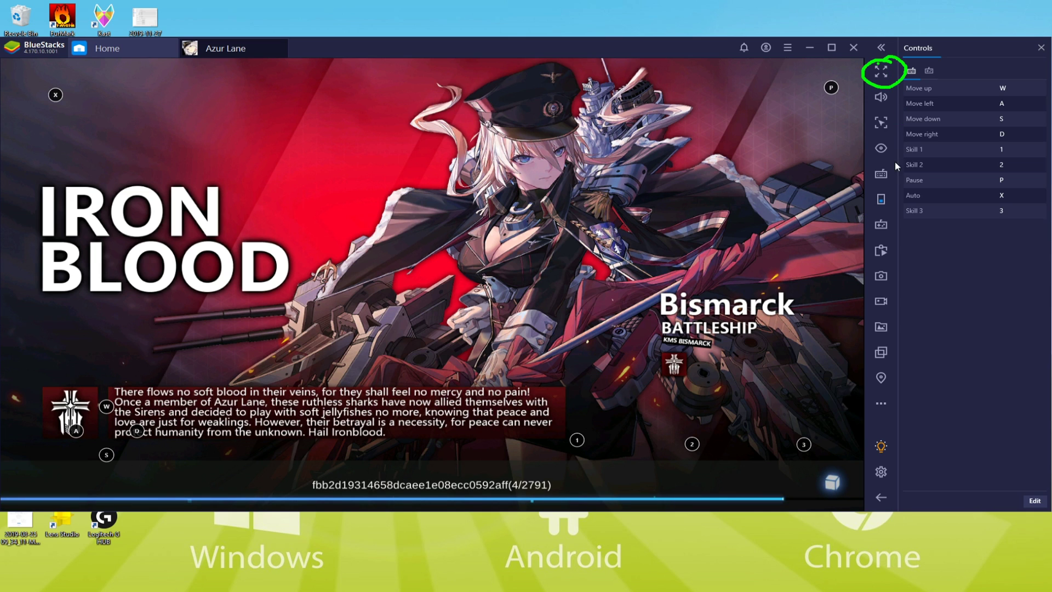
Step: Switch the game to full screen and return to the windowed view
left_click(881, 71)
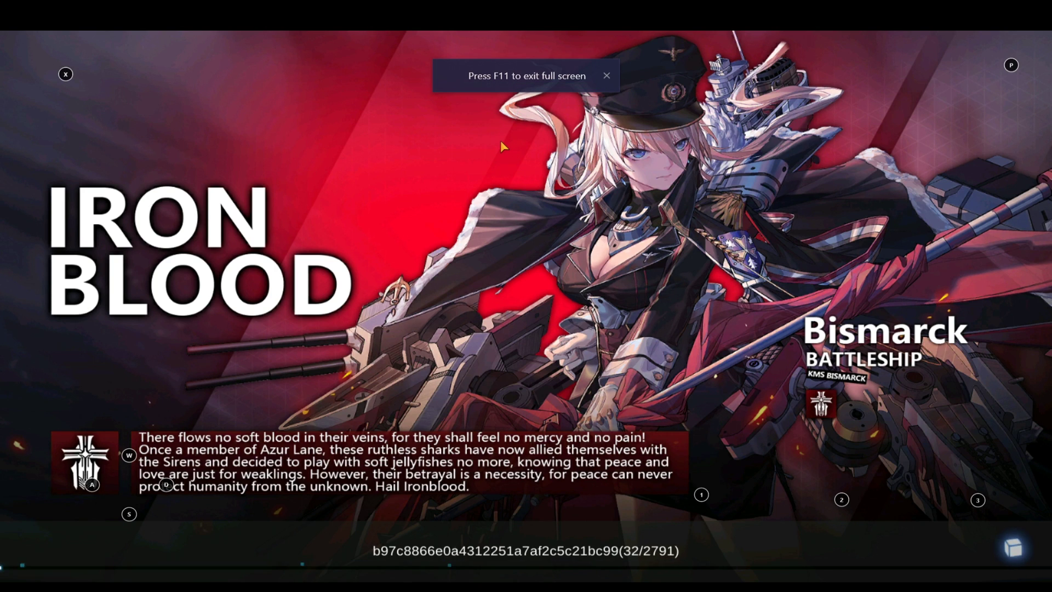
key("F11")
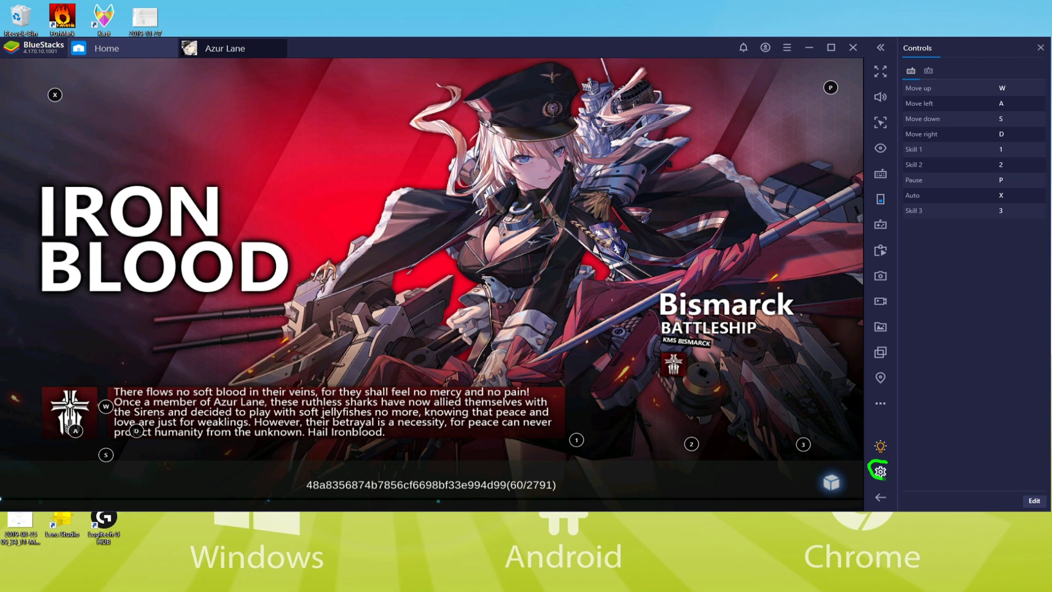
Step: Look at the available languages in the BlueStacks preferences and close the settings without changing the language
left_click(880, 472)
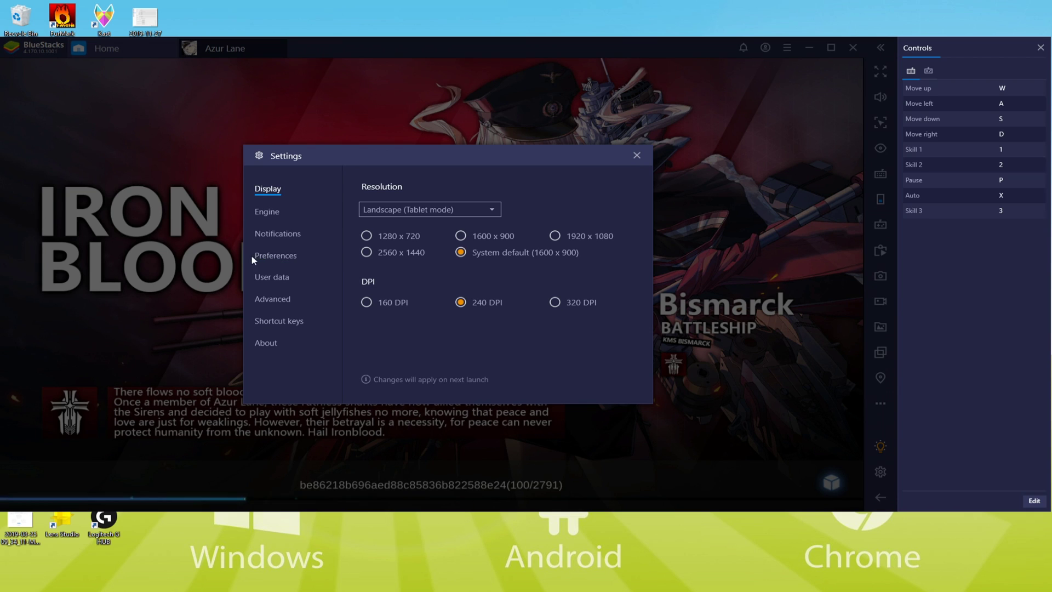
left_click(273, 254)
left_click(386, 211)
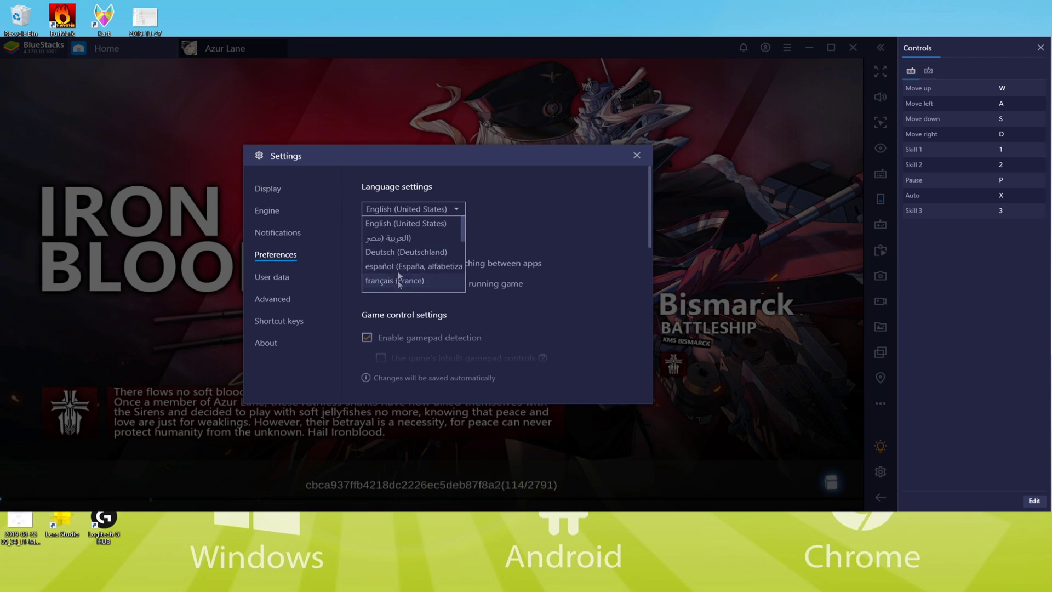
left_click(550, 219)
left_click(636, 156)
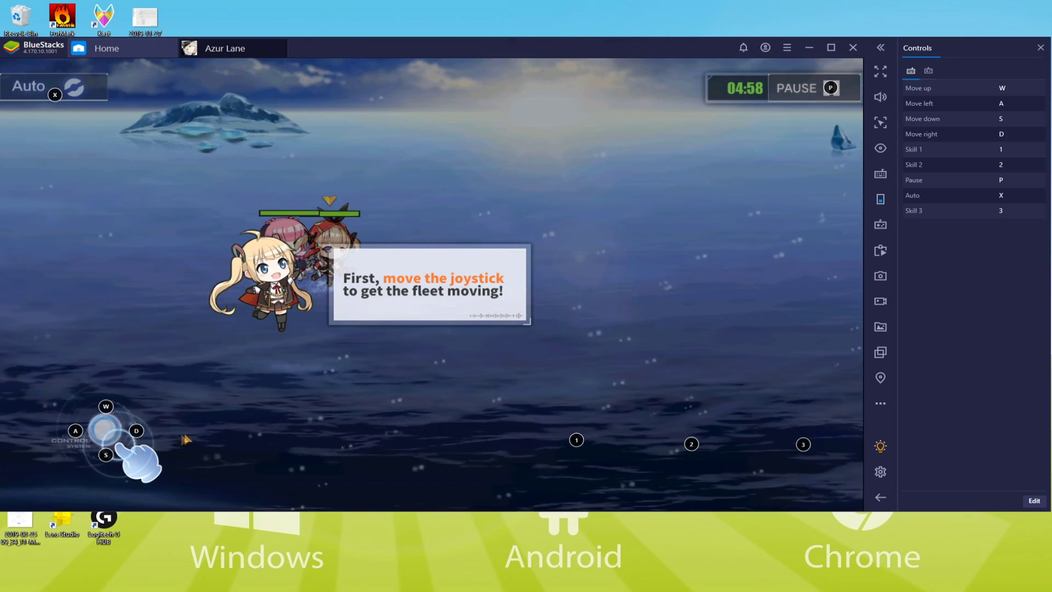
Step: Move the fleet with the on-screen joystick in the tutorial battle
mouse_move(106, 431)
left_mouse_down()
mouse_move(137, 406)
mouse_move(149, 445)
left_mouse_up()
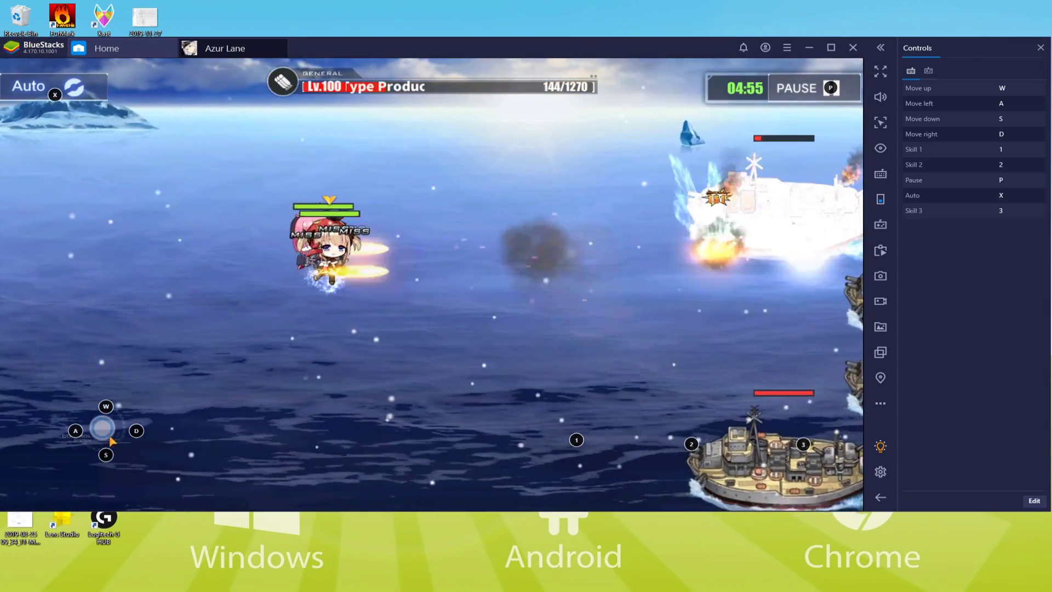